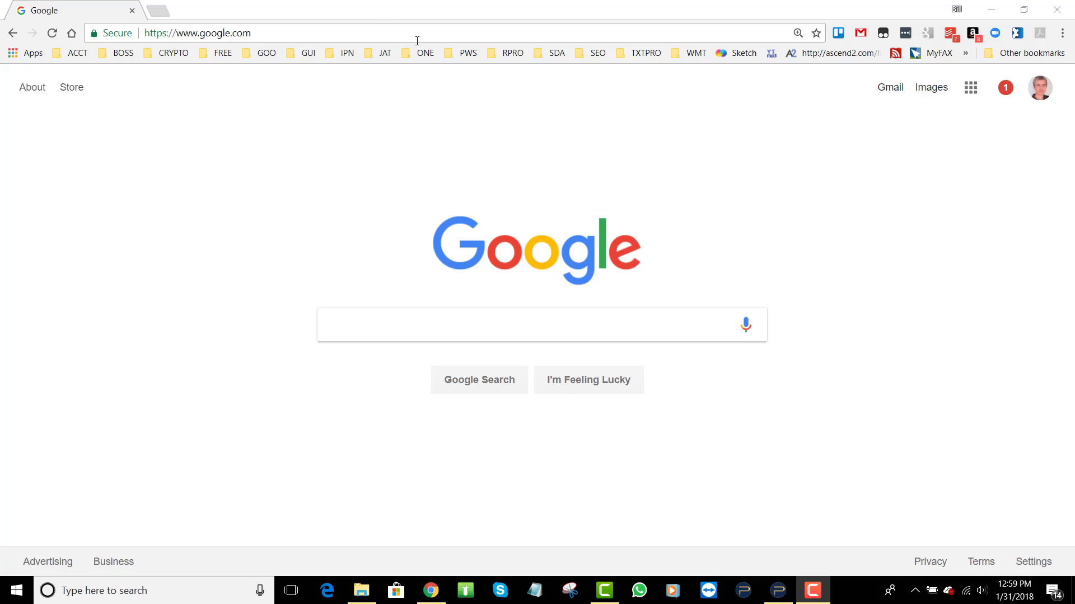
# Load monosnap.com from the address bar, then open sketch.io through the Sketch bookmark.
pyautogui.click(445, 31)
pyautogui.write('mono')
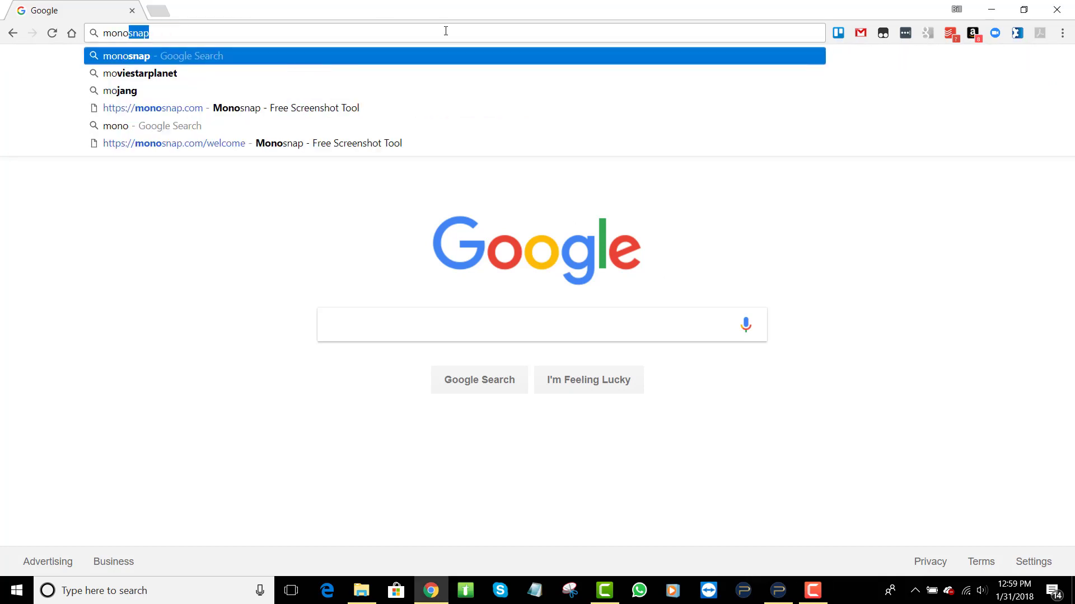
pyautogui.press('Down')
pyautogui.press('Down')
pyautogui.press('Down')
pyautogui.press('Down')
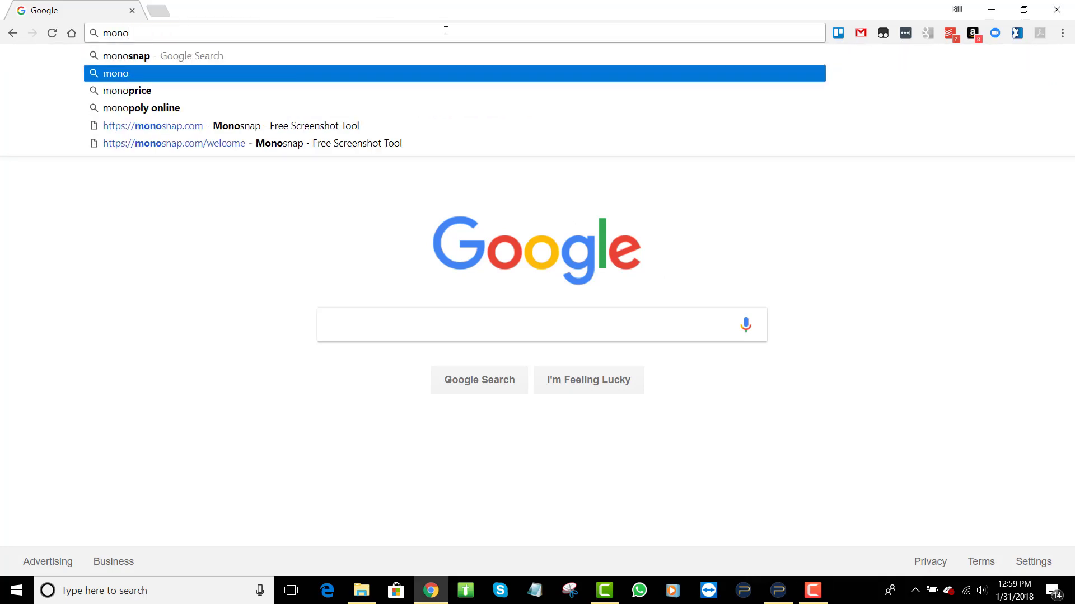
pyautogui.press('Return')
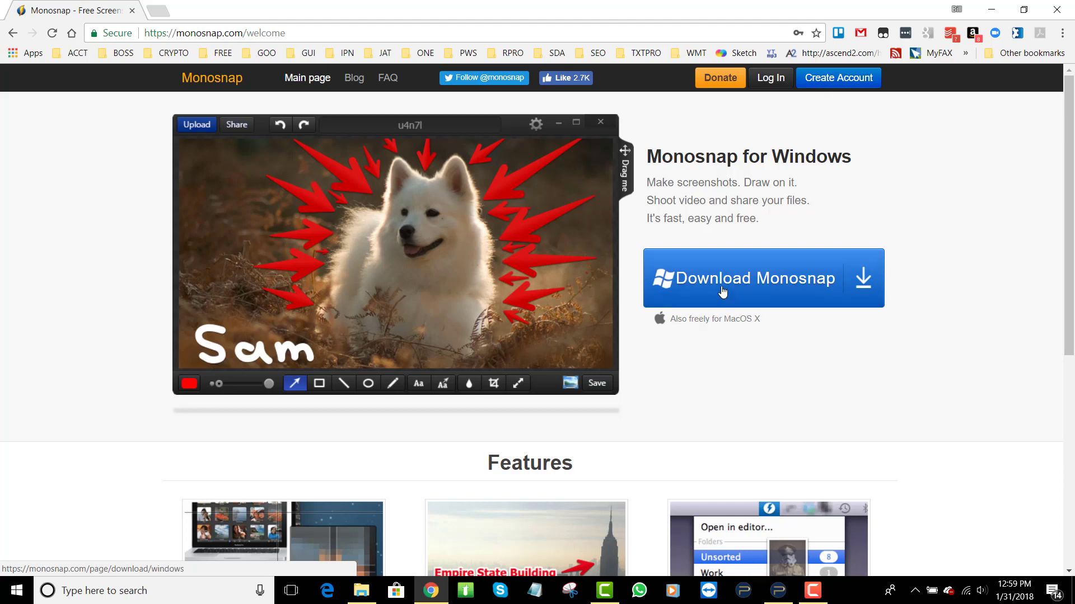
pyautogui.click(741, 53)
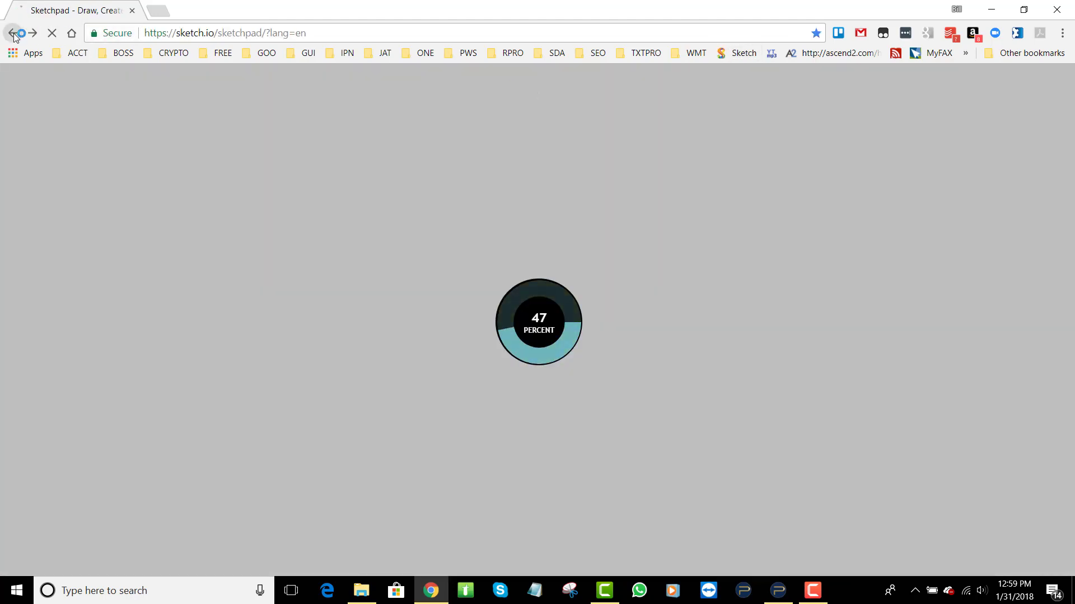
# Go back to monosnap.com and log in with the saved credentials to reach My files.
pyautogui.click(12, 33)
pyautogui.click(772, 77)
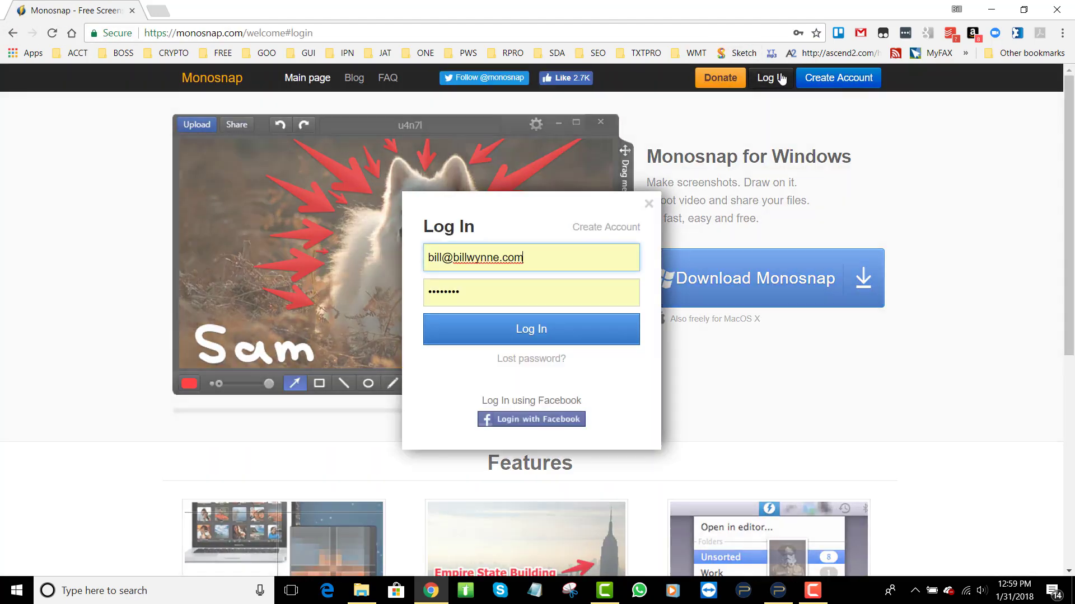
pyautogui.click(540, 333)
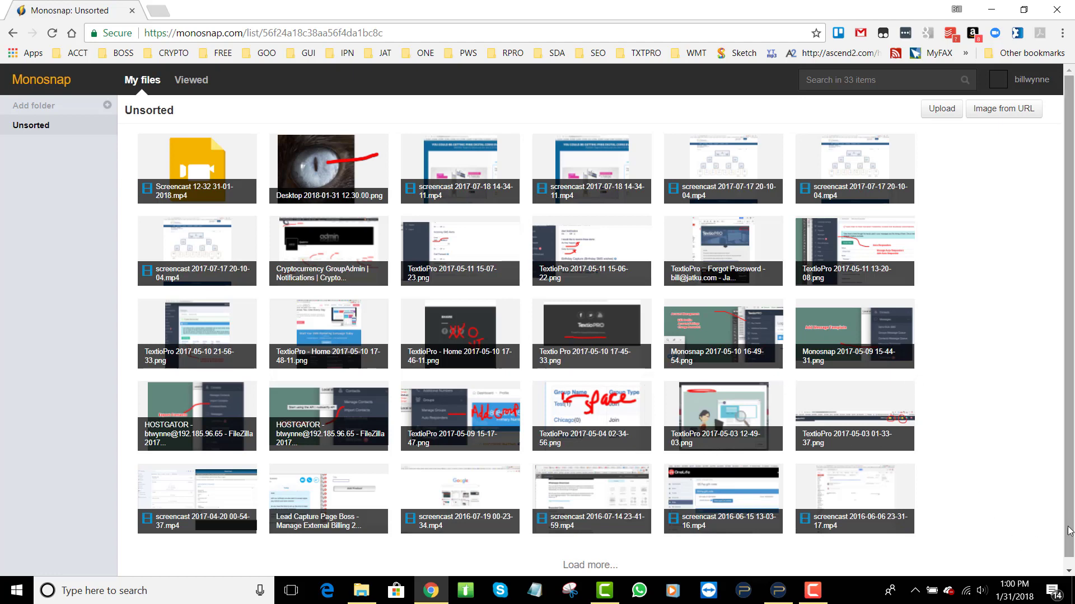
pyautogui.click(914, 591)
pyautogui.click(914, 591)
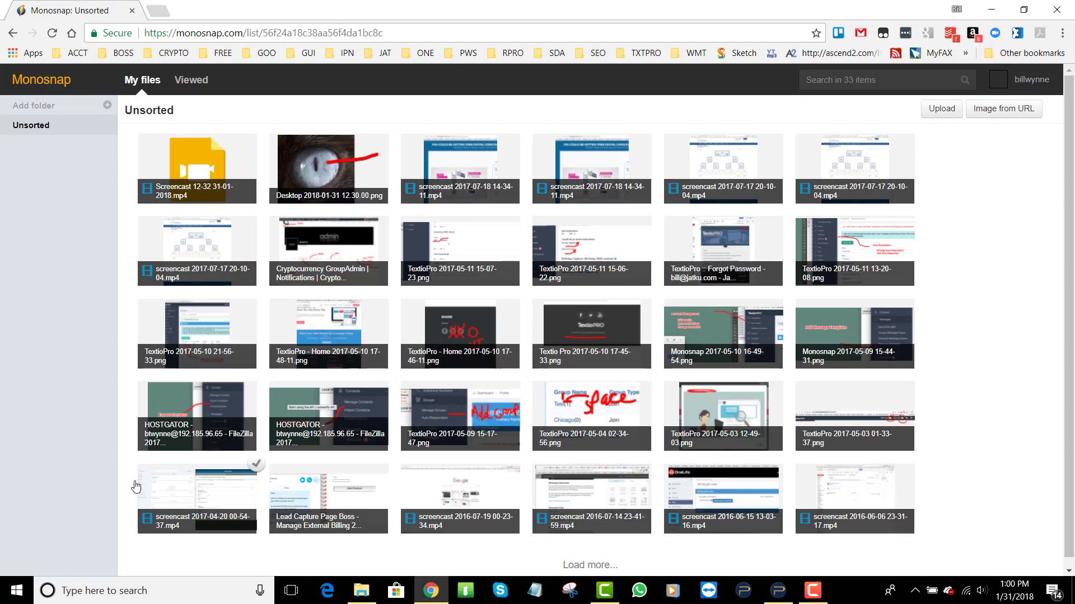
# Launch Monosnap from the Start menu's Recently added list and dismiss its notification.
pyautogui.click(16, 590)
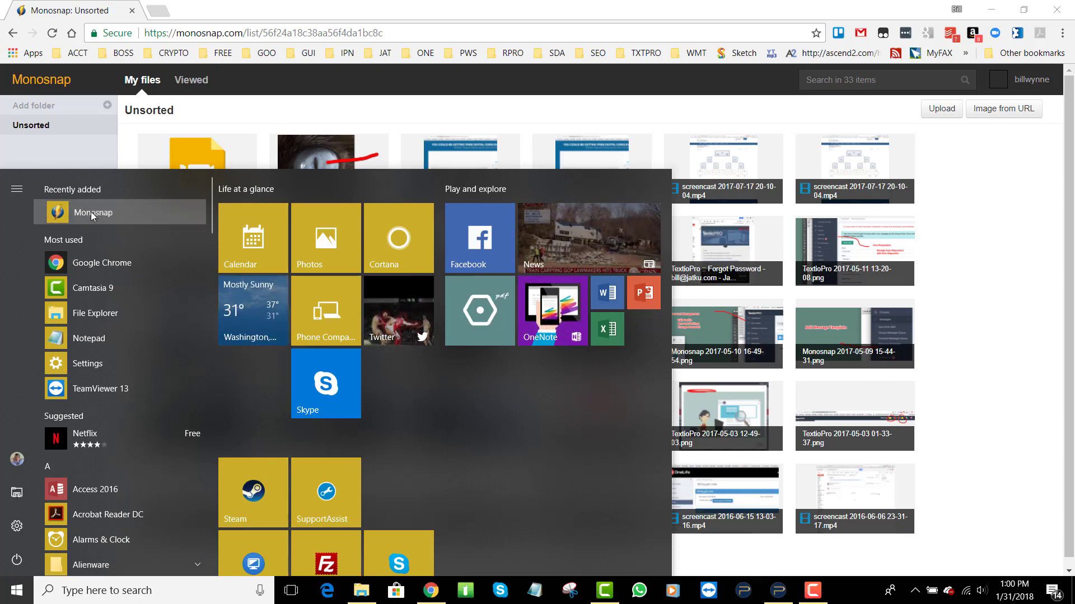
pyautogui.click(93, 214)
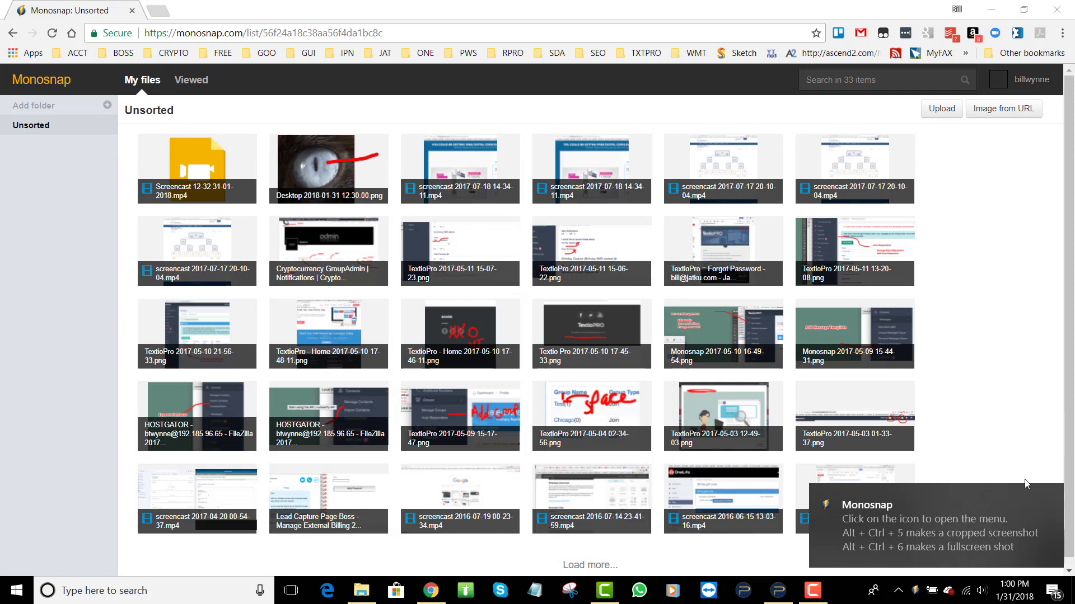
pyautogui.click(1053, 498)
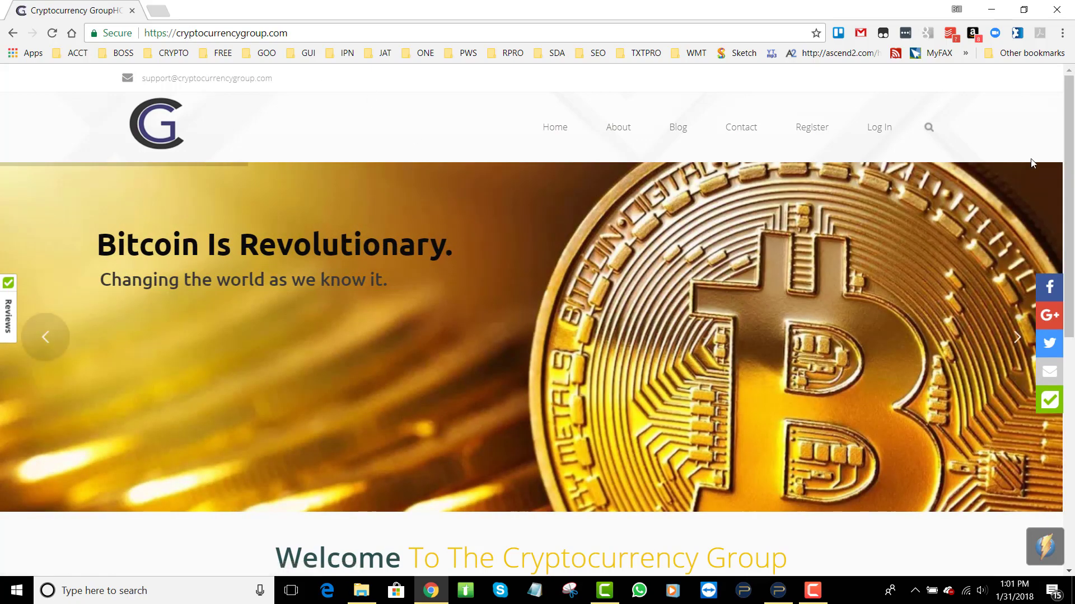
# Scroll the Cryptocurrency Group page and take a full-screen capture from the Monosnap dropzone.
pyautogui.moveTo(1066, 166); pyautogui.dragTo(1073, 317)
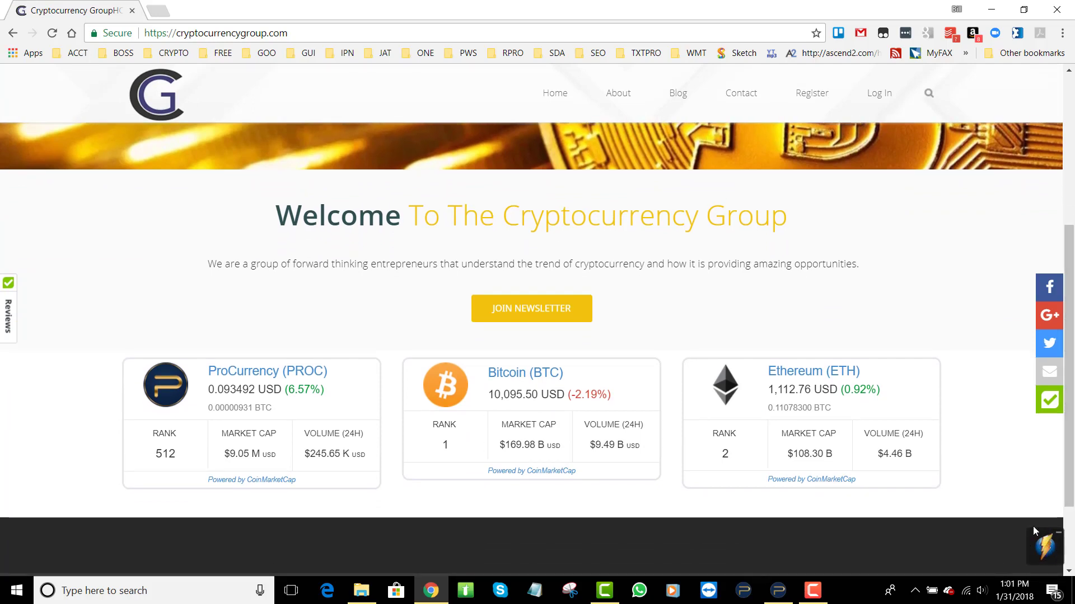
pyautogui.rightClick(1048, 542)
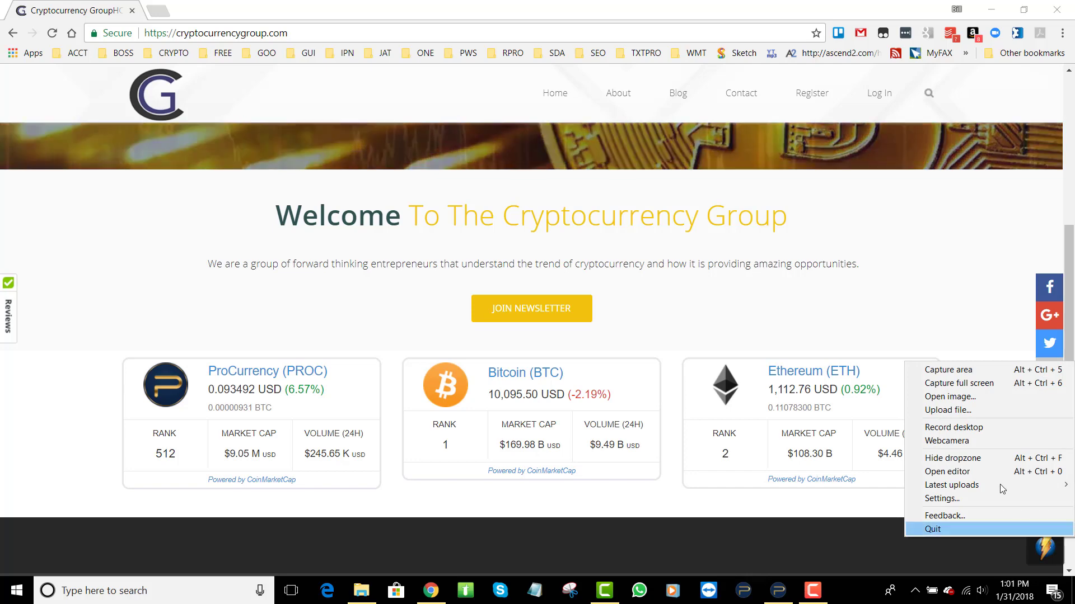
pyautogui.click(965, 386)
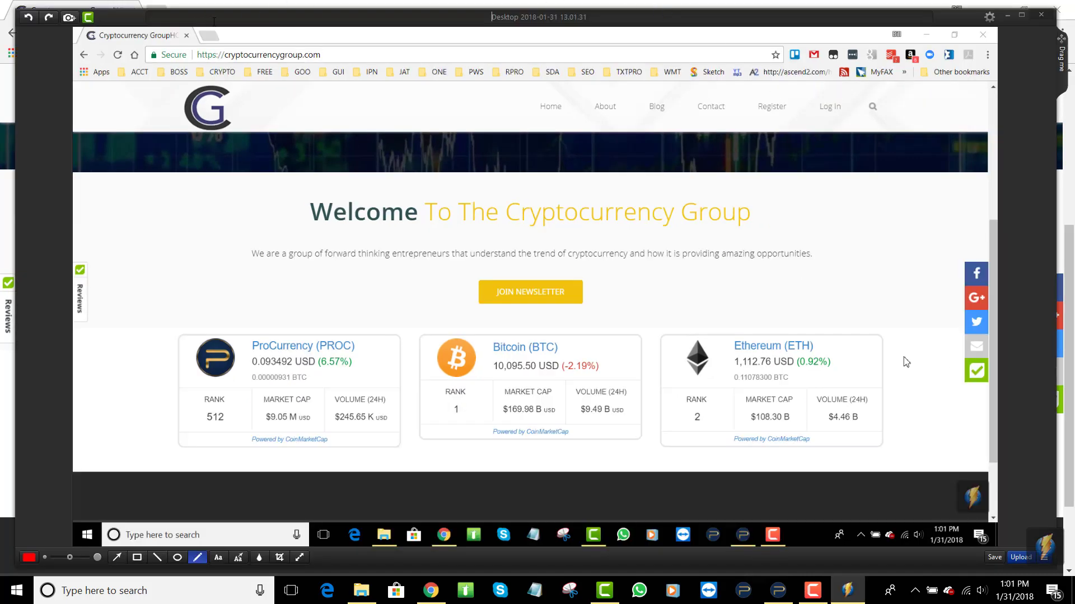
# Retitle the capture 'jygjygjyg', then cancel the Save As dialog so the editor closes.
pyautogui.moveTo(216, 22); pyautogui.dragTo(132, 29)
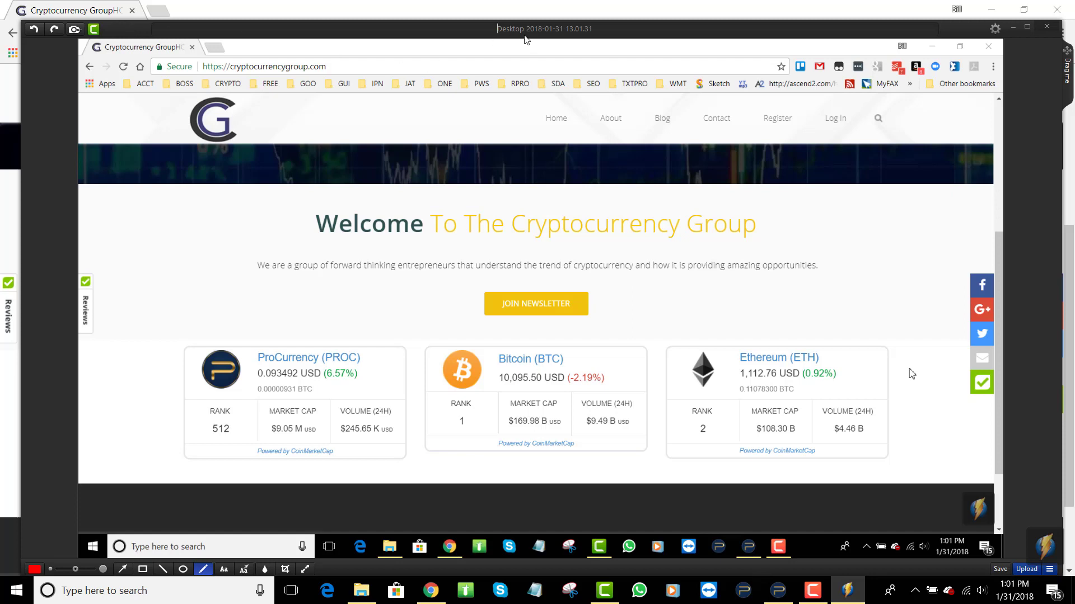
pyautogui.moveTo(592, 28); pyautogui.dragTo(458, 8)
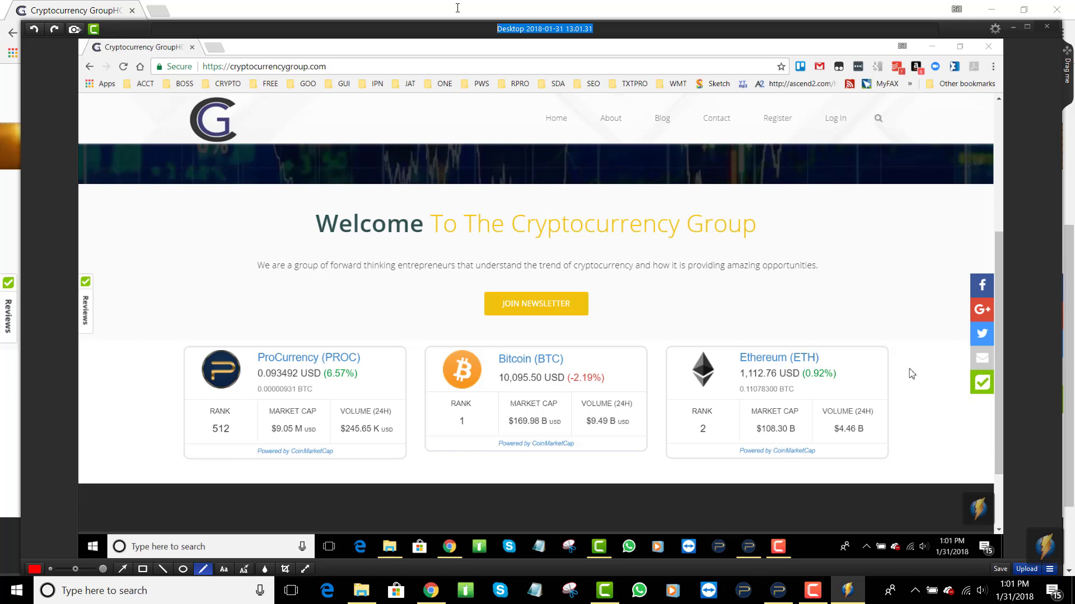
pyautogui.write('jygjygjyg')
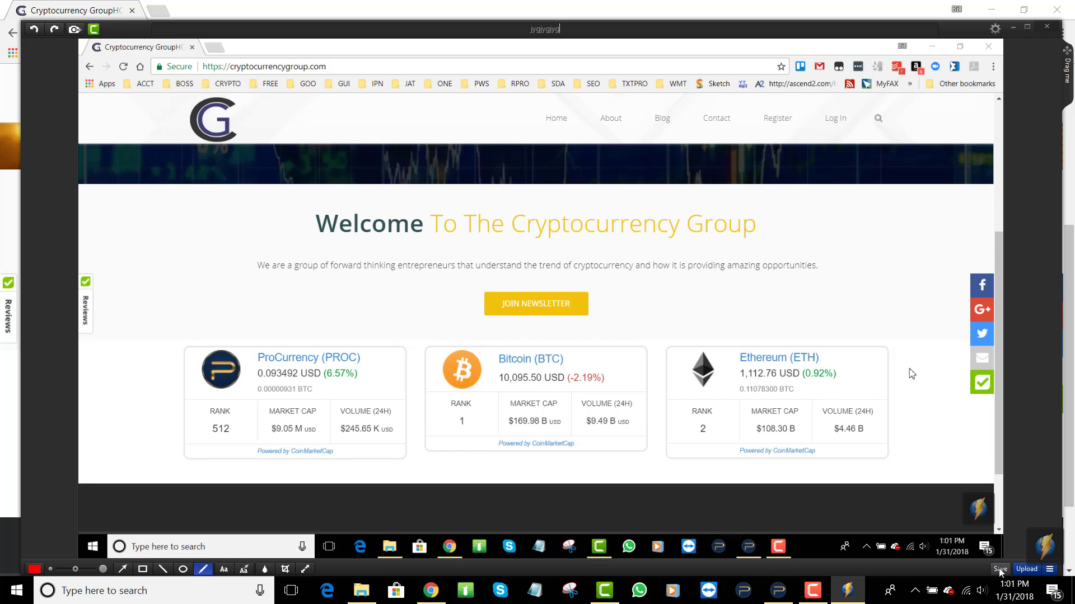
pyautogui.click(1000, 569)
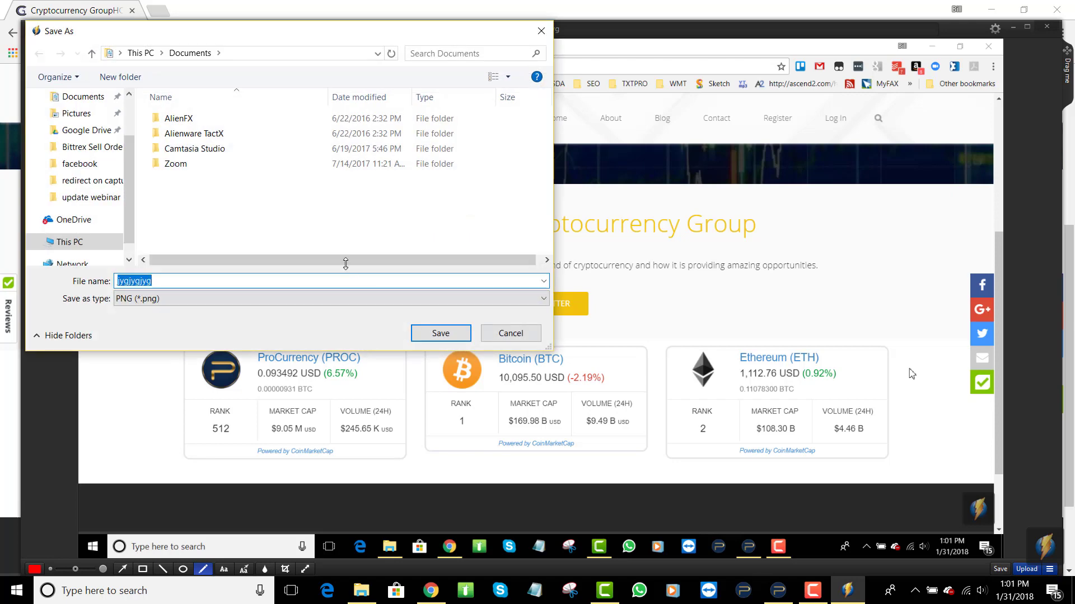
pyautogui.click(521, 336)
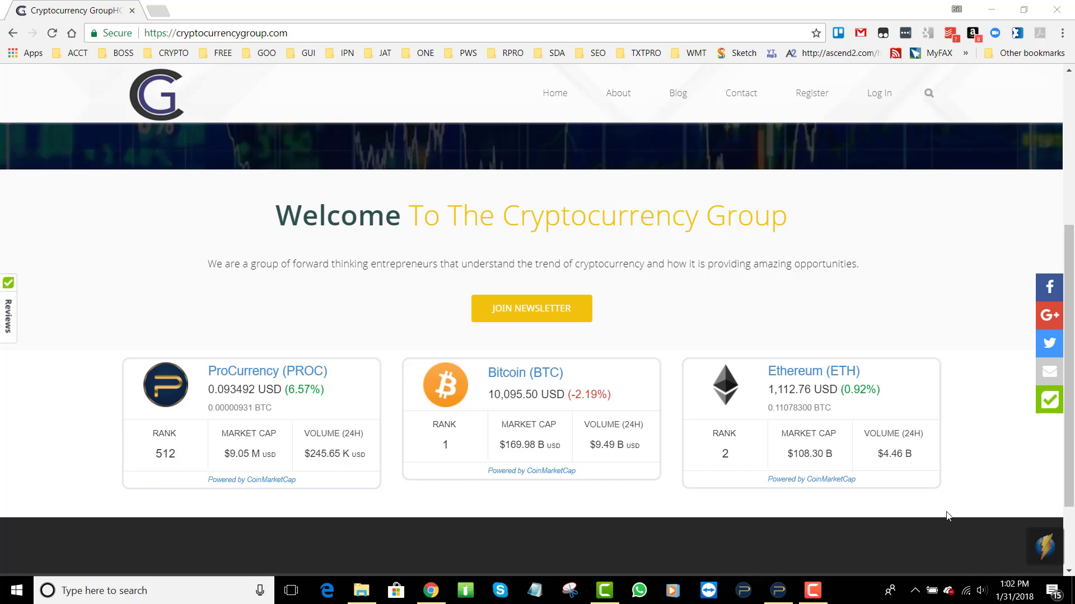
# Capture a screen area around the Join Newsletter button.
pyautogui.rightClick(1048, 547)
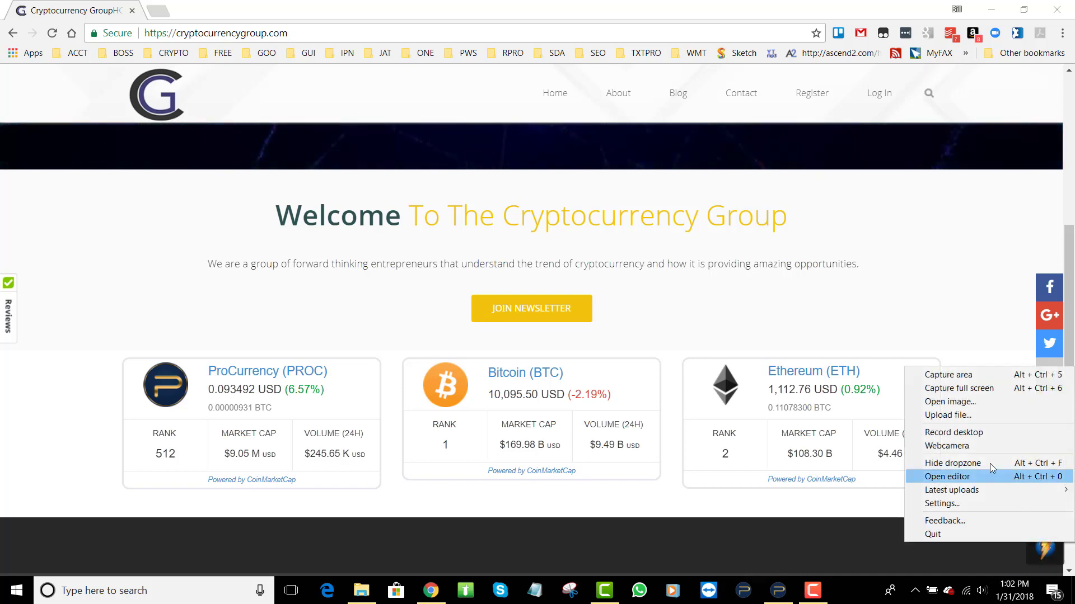
pyautogui.click(965, 379)
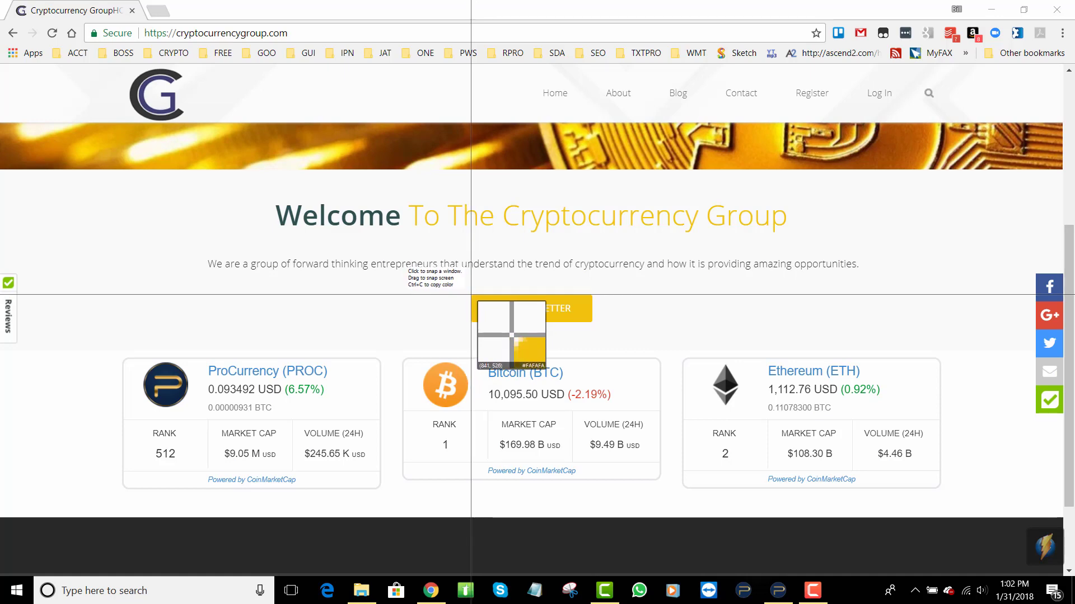
pyautogui.moveTo(470, 294); pyautogui.dragTo(592, 323)
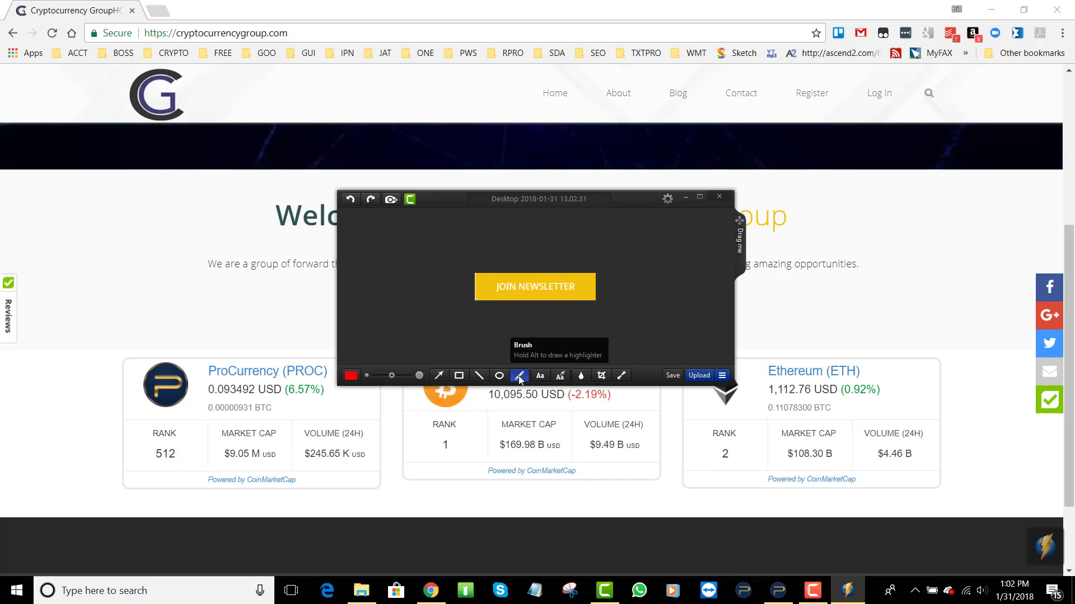
# Keep red as the colour, scribble under JOIN and across NEWSLETTER, and close the editor.
pyautogui.click(350, 376)
pyautogui.click(351, 376)
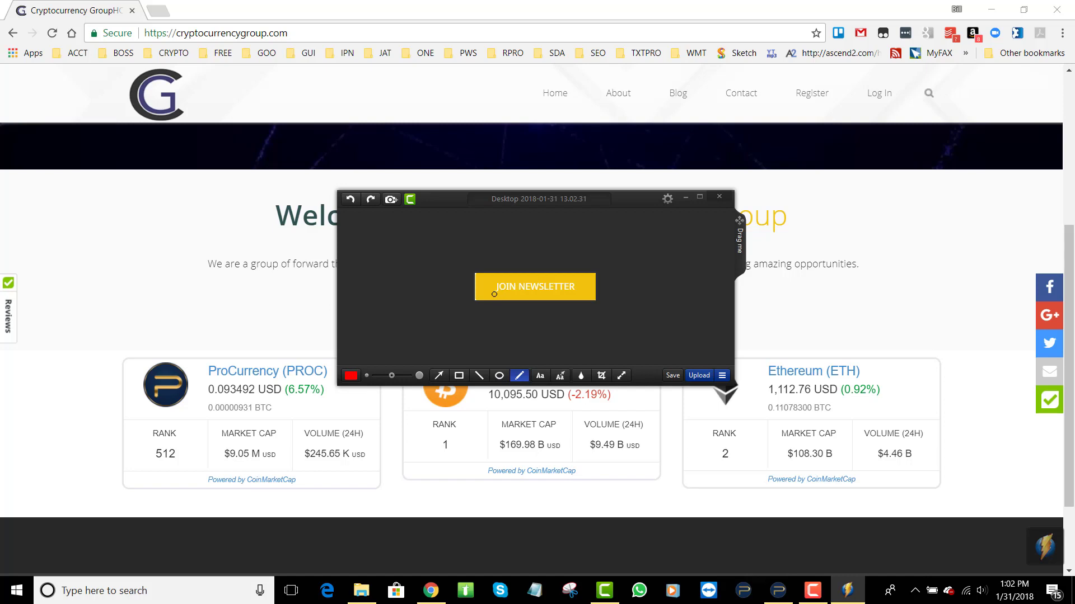
pyautogui.moveTo(495, 295)
pyautogui.mouseDown()
pyautogui.moveTo(515, 290)
pyautogui.moveTo(492, 283)
pyautogui.mouseUp()
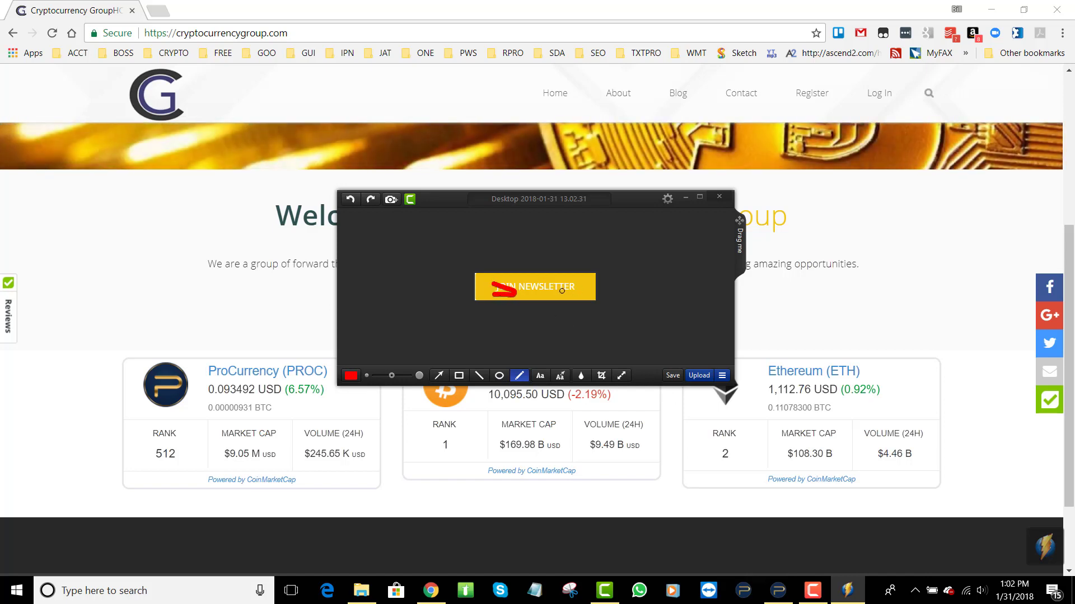
pyautogui.moveTo(527, 286); pyautogui.dragTo(576, 287)
pyautogui.click(720, 197)
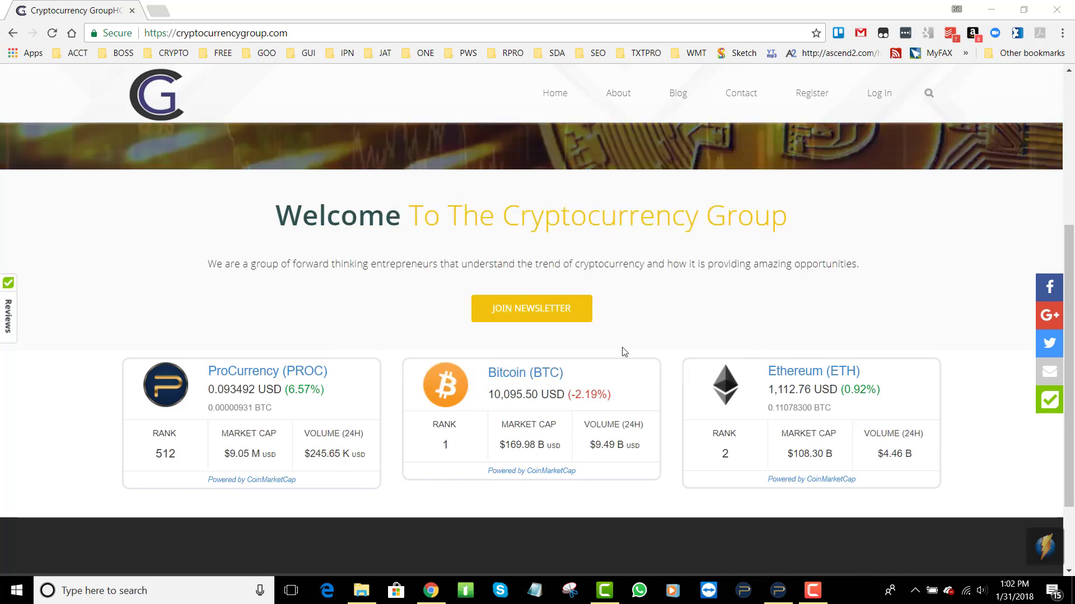
# Capture the full screen and draw a red line across the Bitcoin card.
pyautogui.rightClick(1043, 547)
pyautogui.click(961, 392)
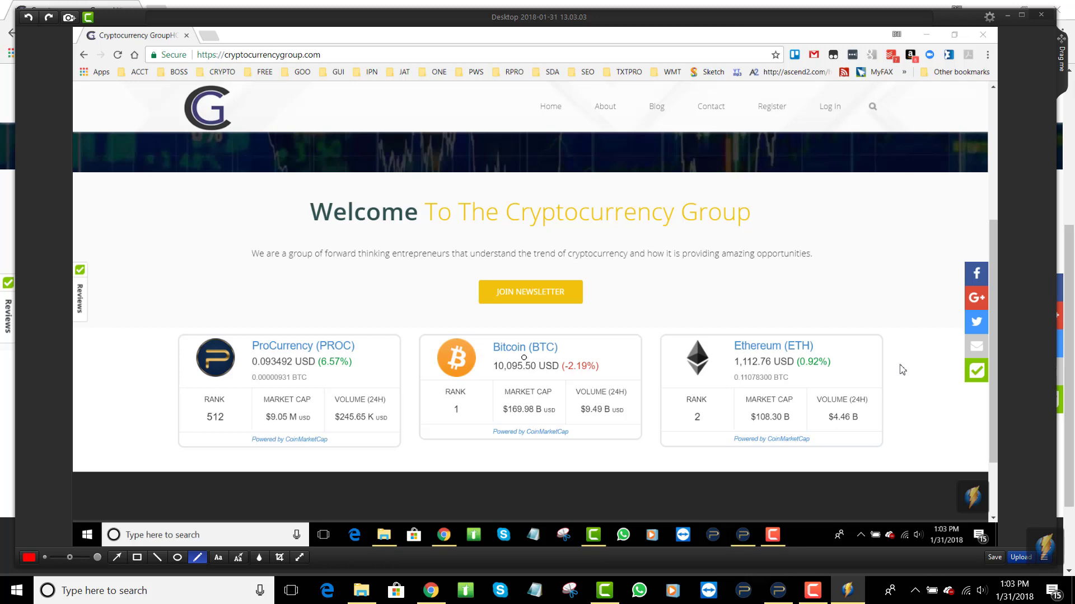
pyautogui.moveTo(430, 333); pyautogui.dragTo(679, 439)
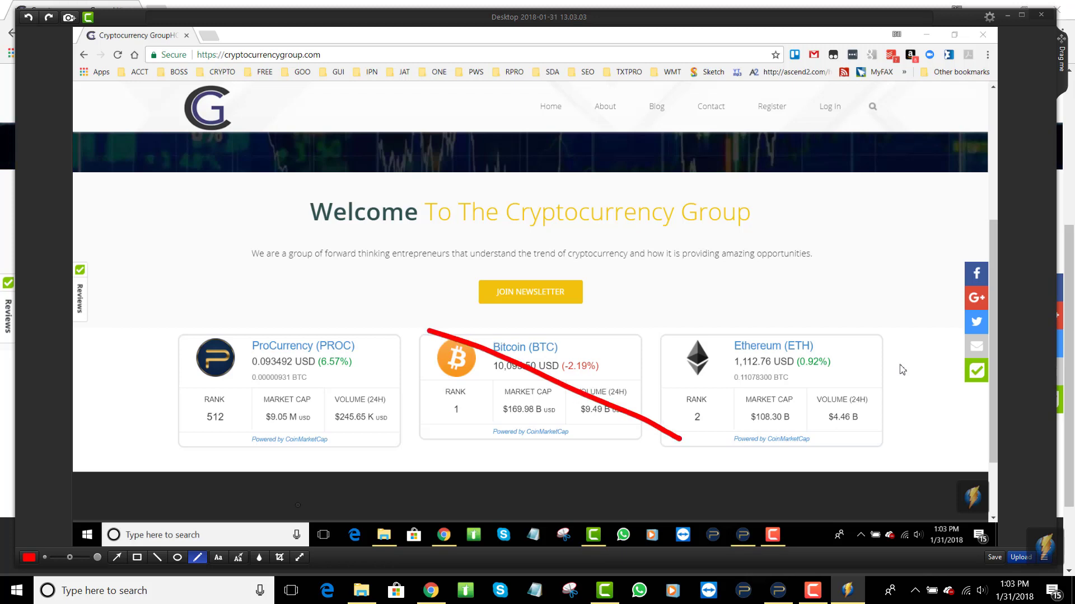
# Add an 'ADA' text label below JOIN NEWSLETTER.
pyautogui.click(219, 558)
pyautogui.click(499, 320)
pyautogui.write('ADA')
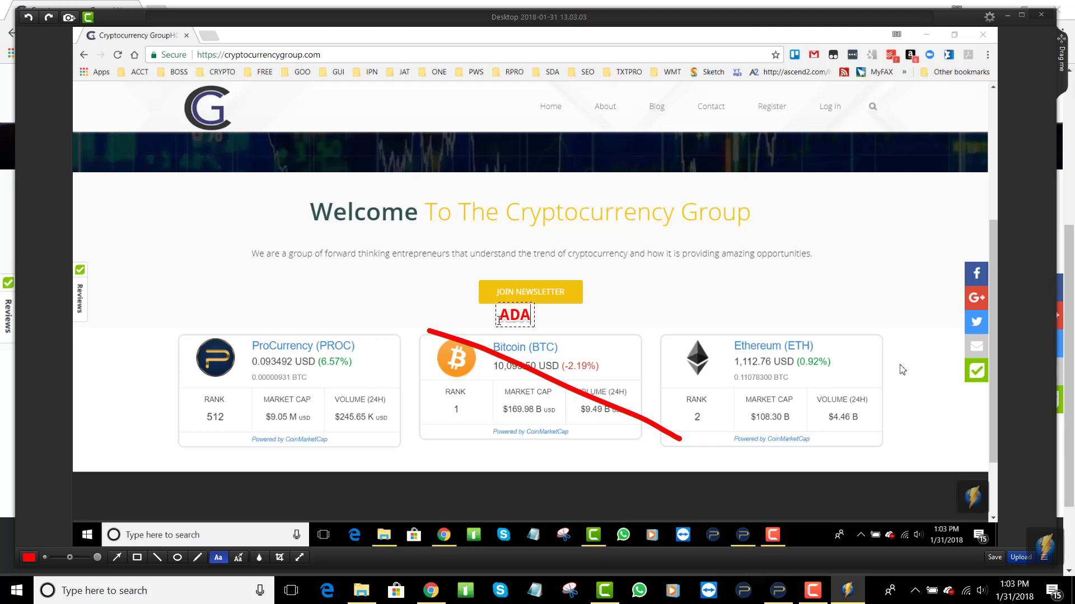
pyautogui.press('Escape')
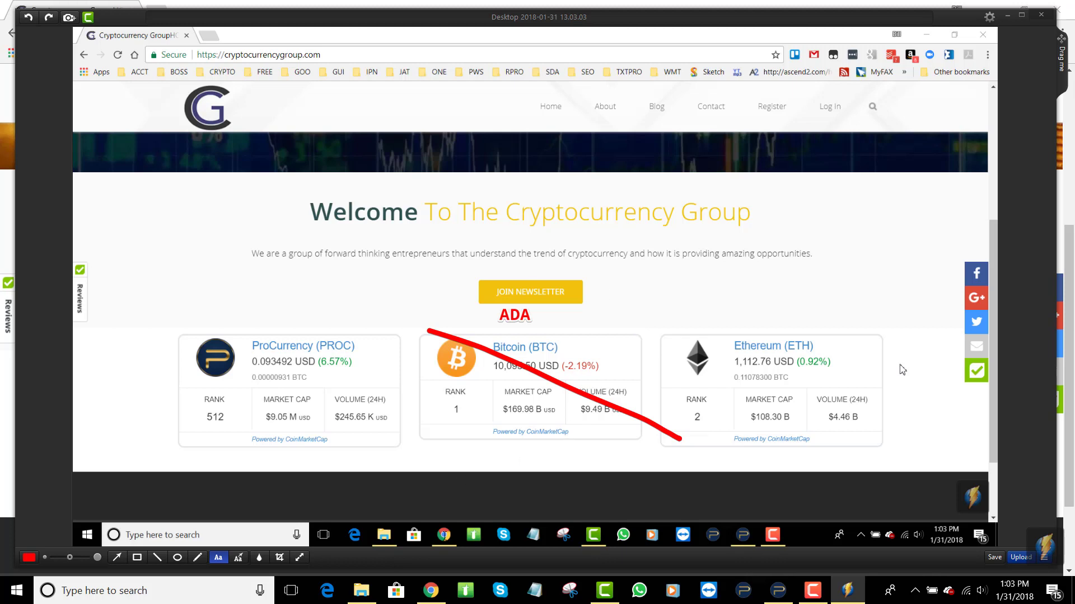
# Draw a rectangle around the word Cryptocurrency in the heading and upload the capture.
pyautogui.click(137, 558)
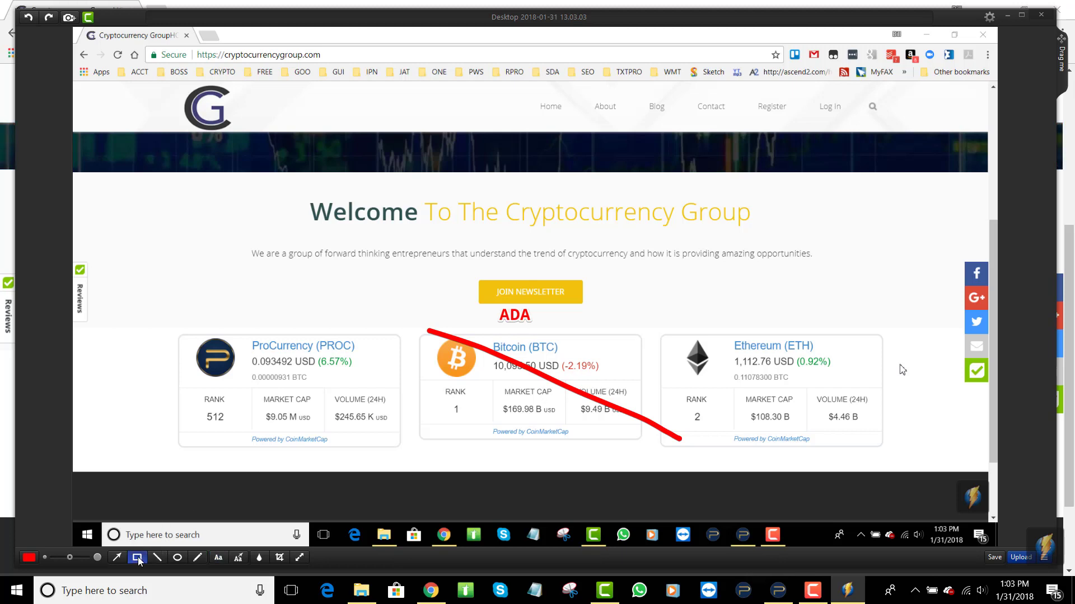
pyautogui.moveTo(501, 197); pyautogui.dragTo(679, 231)
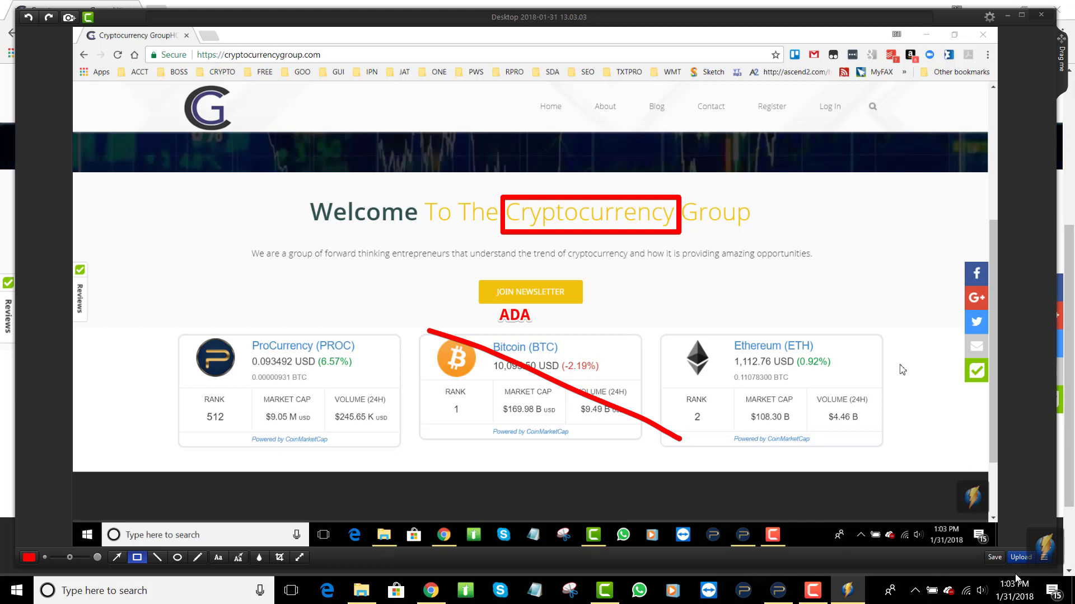
pyautogui.click(1015, 557)
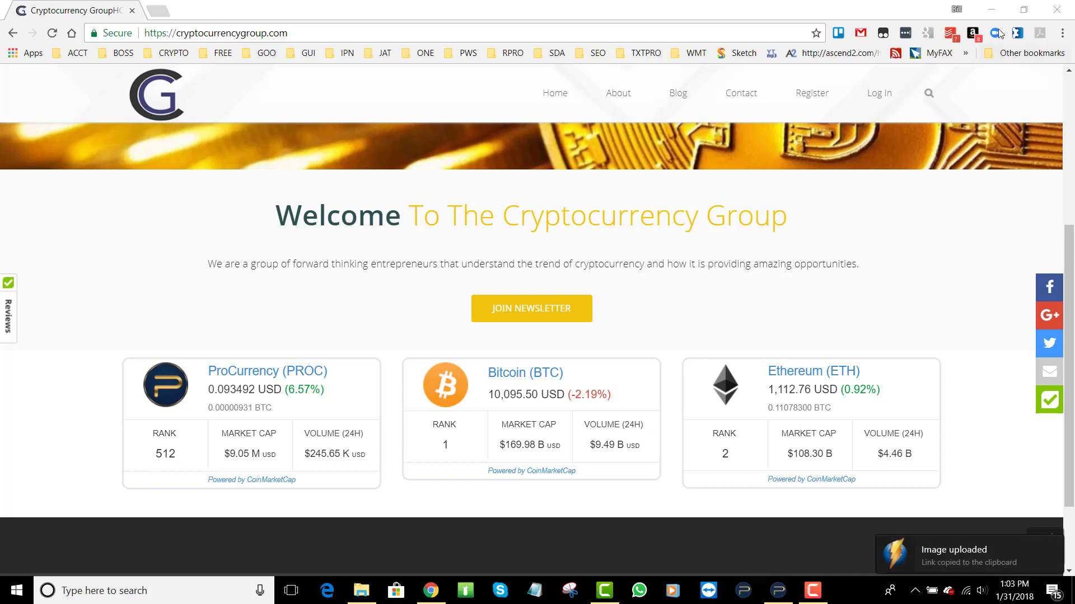
# Paste and go to the uploaded capture's link in a new tab, opening its Monosnap file page.
pyautogui.click(159, 10)
pyautogui.rightClick(227, 38)
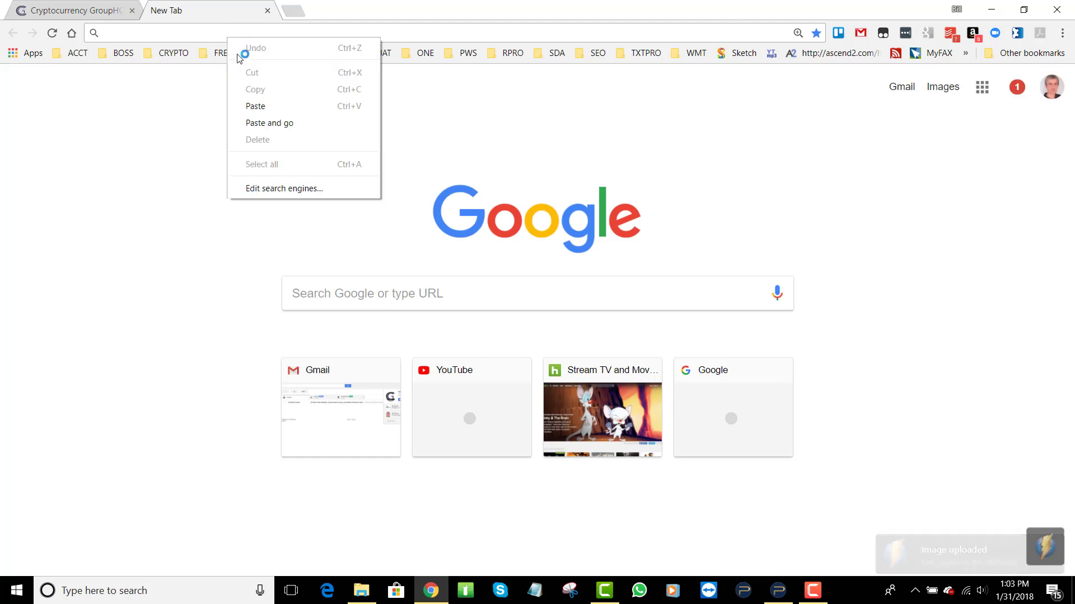
pyautogui.click(279, 123)
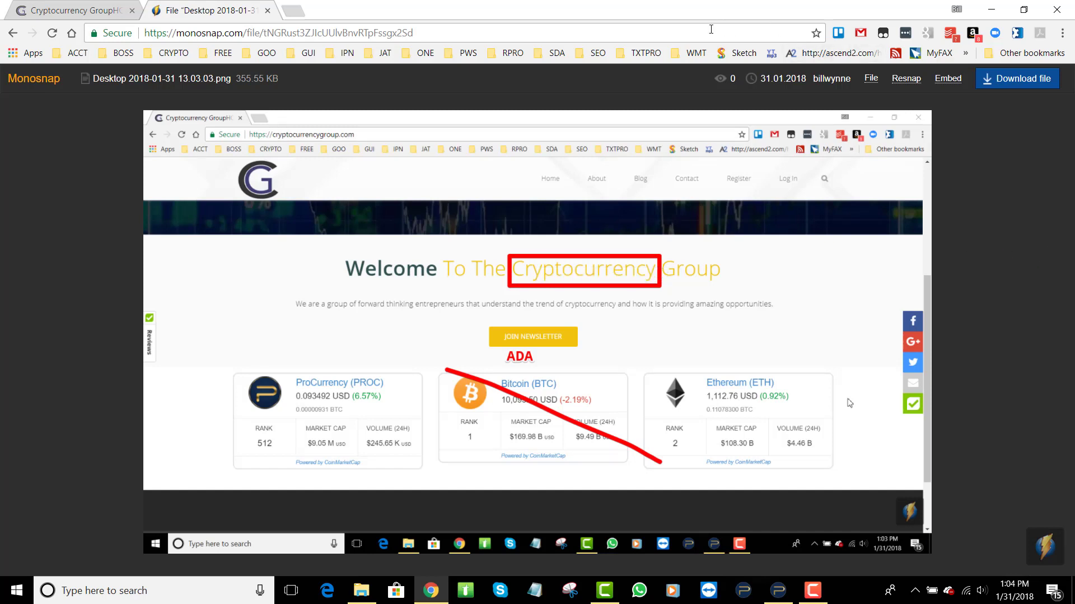
pyautogui.click(269, 32)
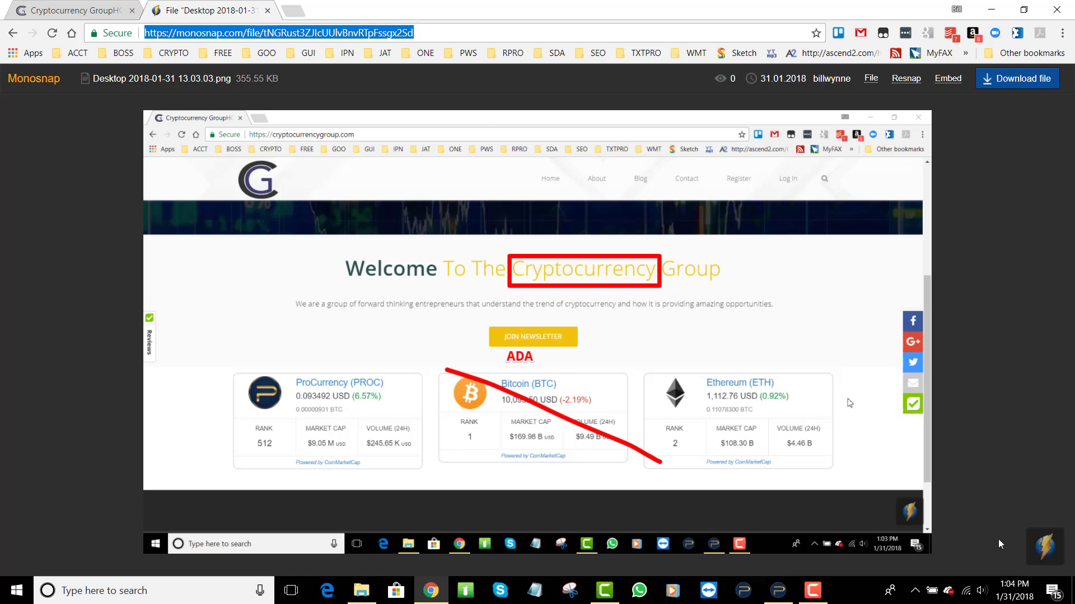
# Start a desktop recording setup, then move and resize its frame to cover most of the page.
pyautogui.rightClick(1043, 547)
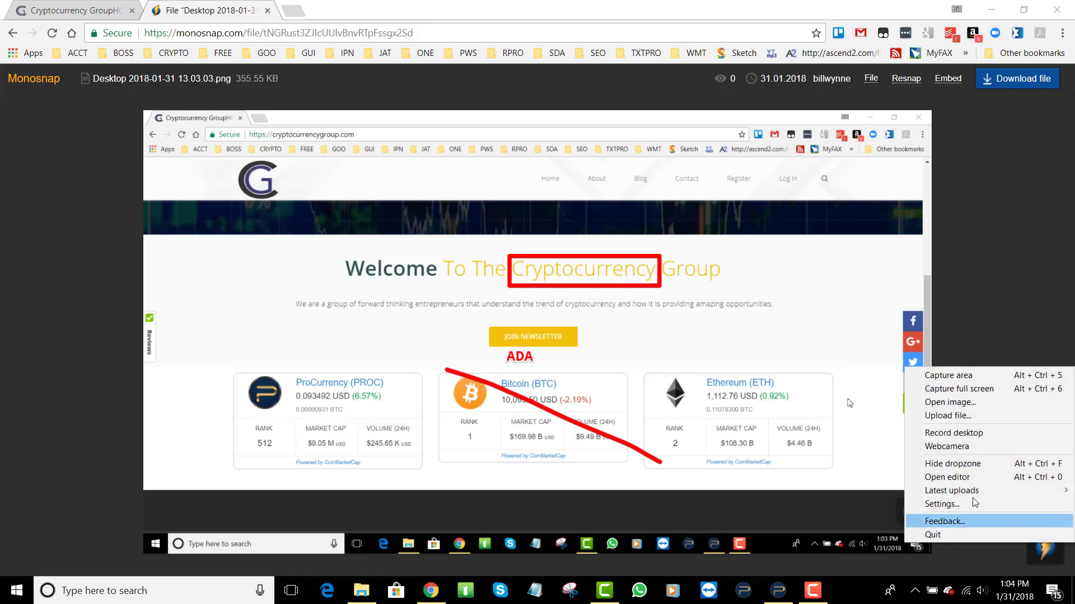
pyautogui.click(968, 433)
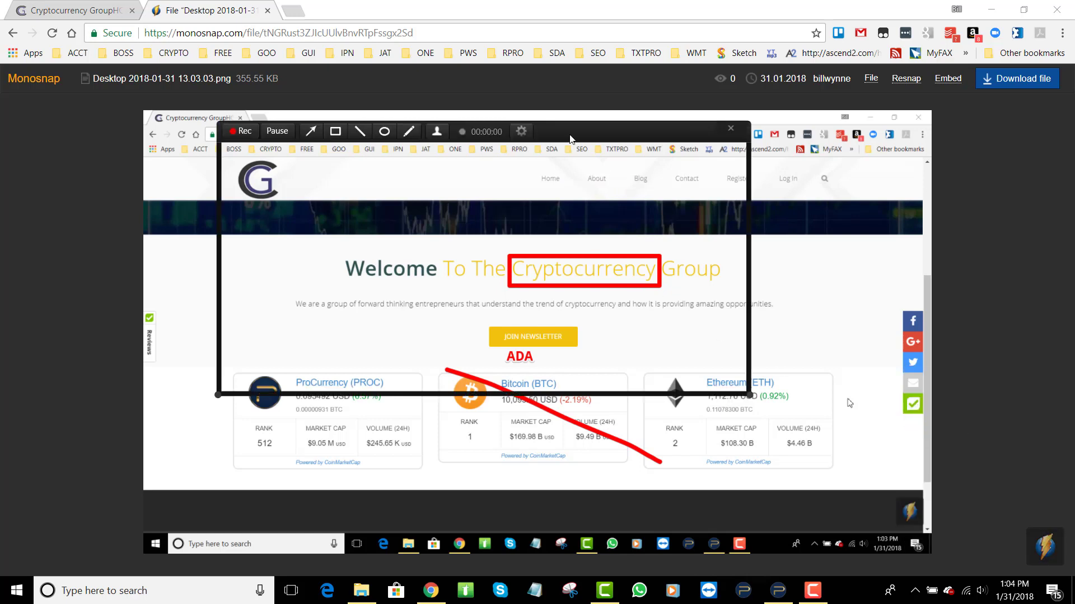
pyautogui.moveTo(580, 147); pyautogui.dragTo(554, 265)
pyautogui.moveTo(578, 179); pyautogui.dragTo(457, 31)
pyautogui.moveTo(644, 342); pyautogui.dragTo(674, 378)
pyautogui.moveTo(475, 375); pyautogui.dragTo(475, 492)
pyautogui.moveTo(674, 493); pyautogui.dragTo(794, 495)
pyautogui.moveTo(577, 80); pyautogui.dragTo(641, 83)
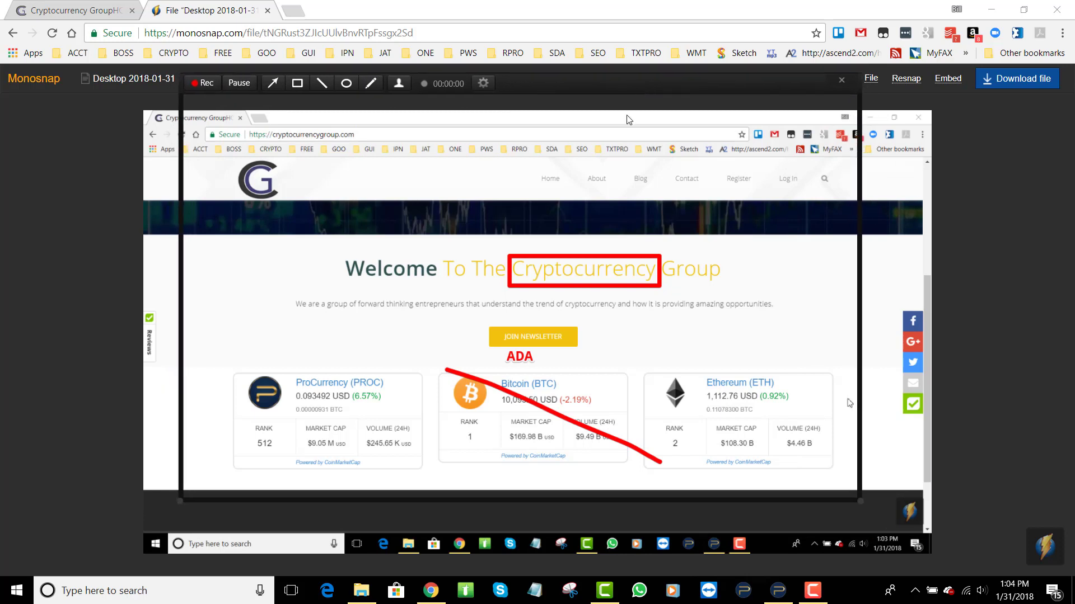
# Record switching to the Cryptocurrency Group tab and scrolling its page, then stop recording.
pyautogui.click(203, 83)
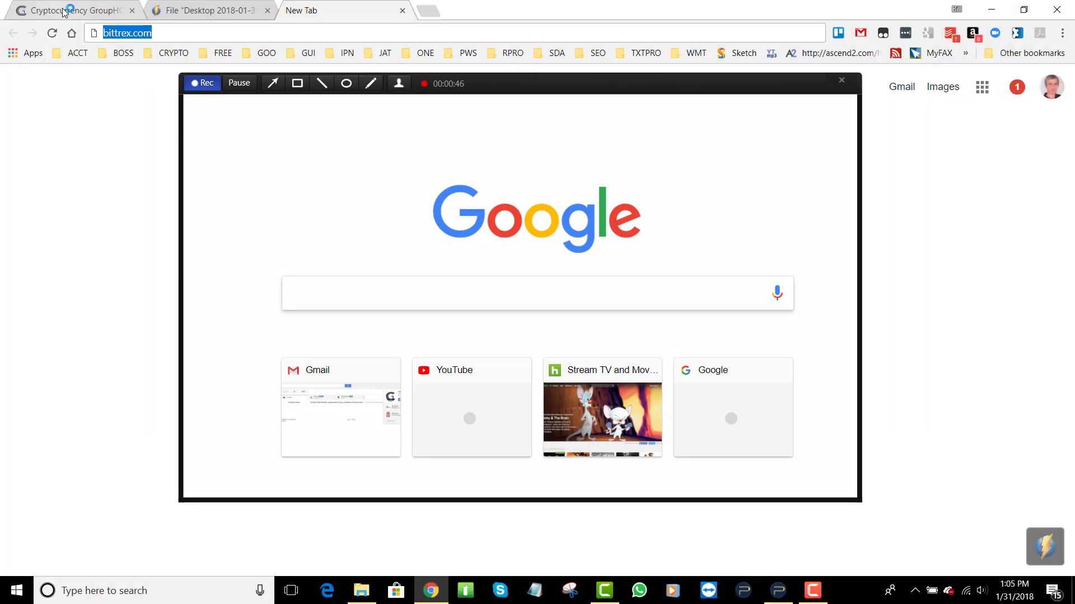
pyautogui.click(65, 11)
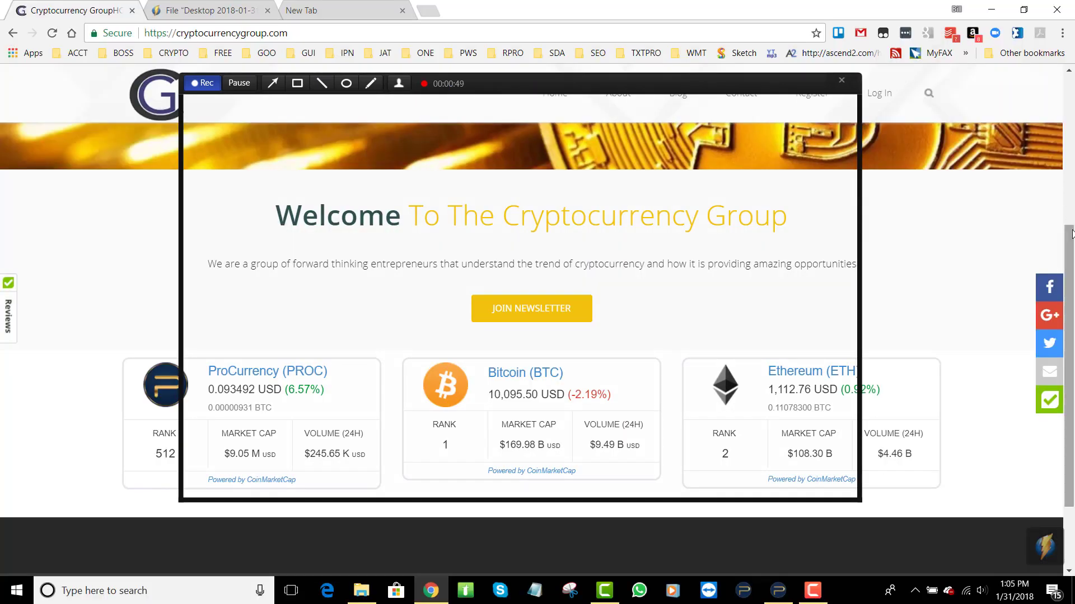
pyautogui.moveTo(1071, 238); pyautogui.dragTo(1070, 141)
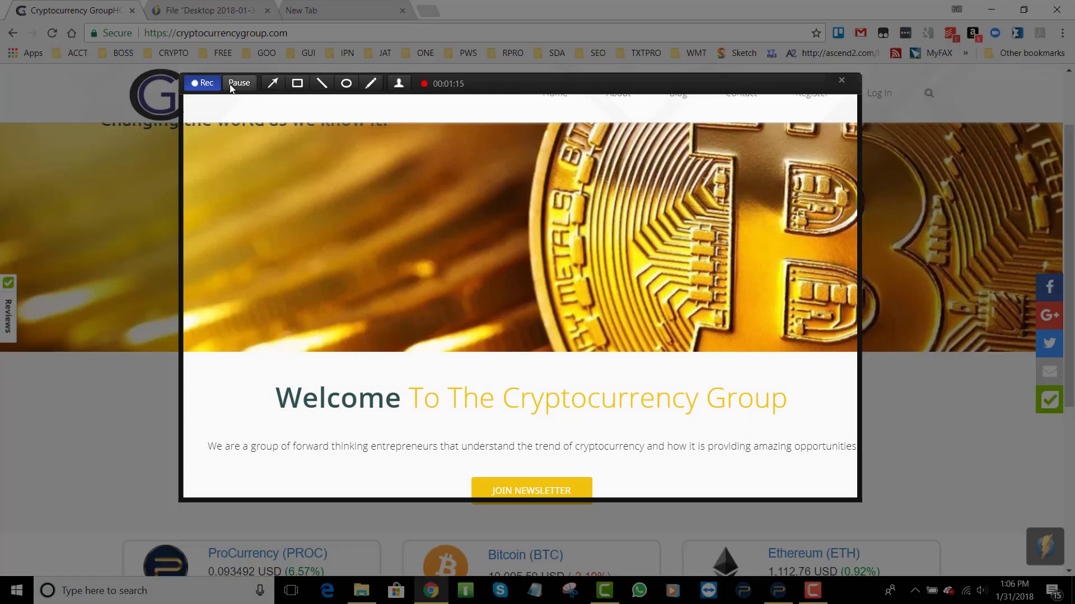
pyautogui.click(202, 84)
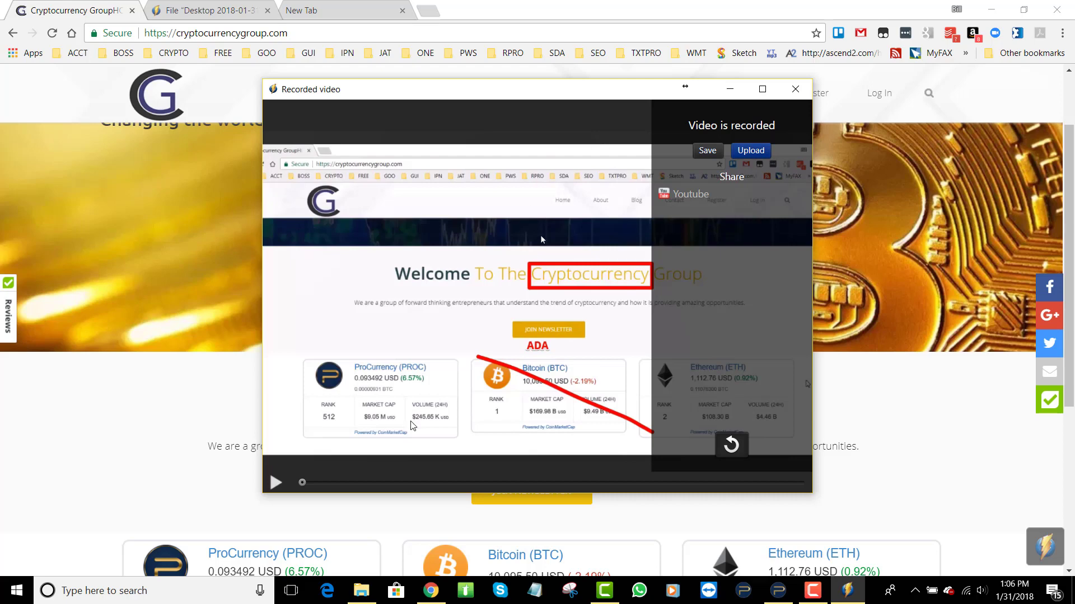
# Play the recorded clip in the Recorded video preview window.
pyautogui.click(276, 483)
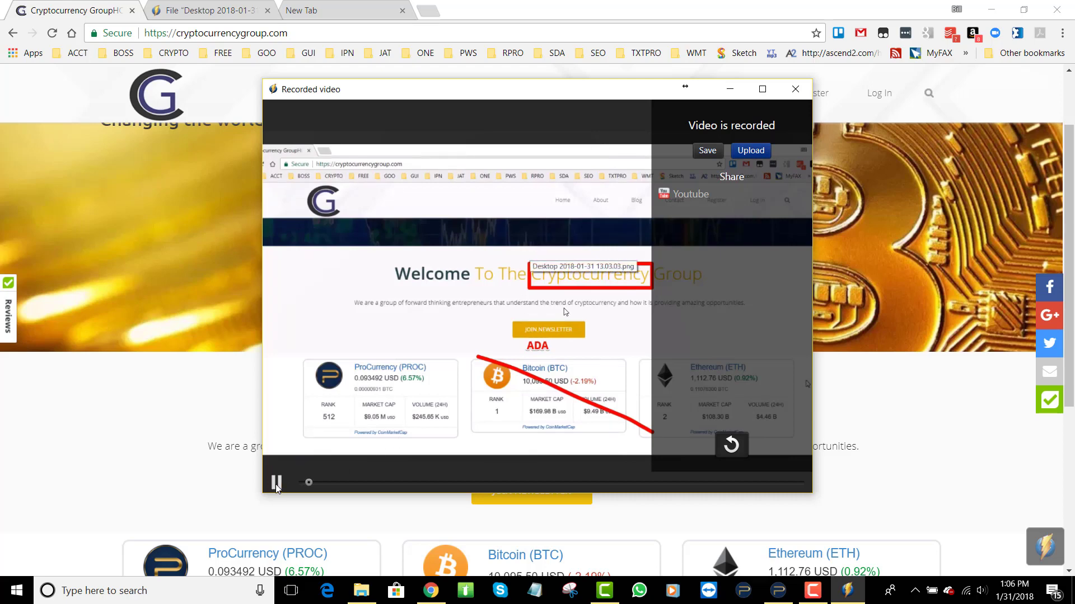